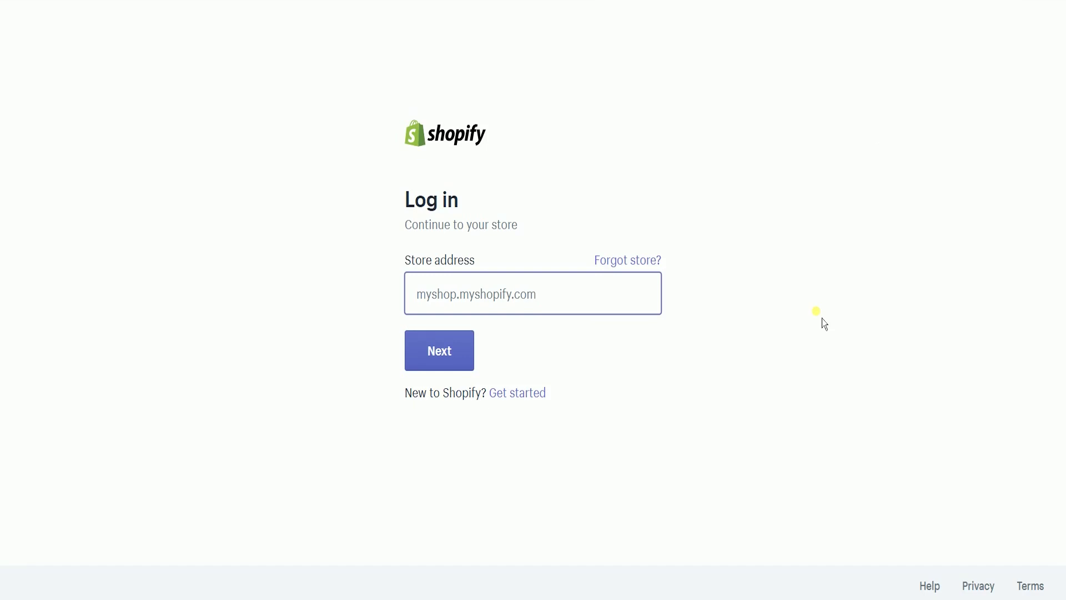
# Log in to the store and open order #1016 from the Orders list.
pyautogui.click(822, 318)
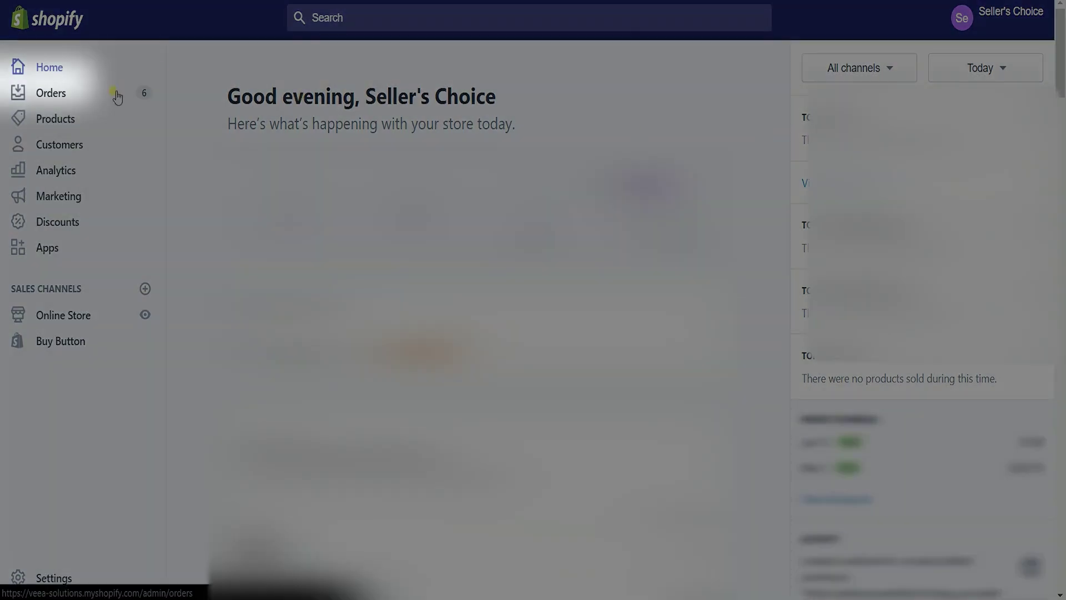
pyautogui.click(117, 95)
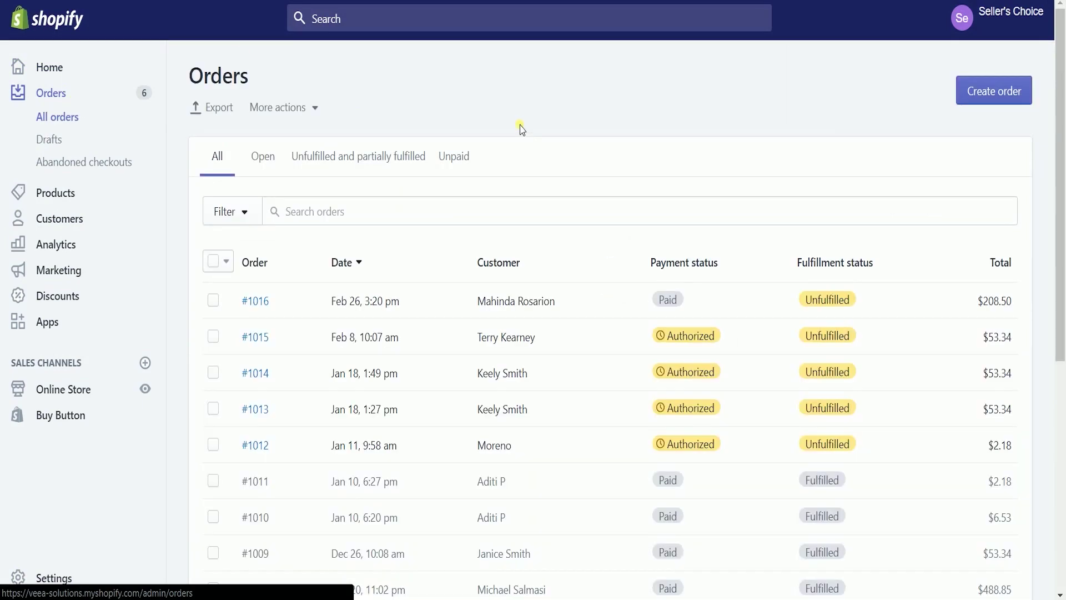
pyautogui.click(265, 307)
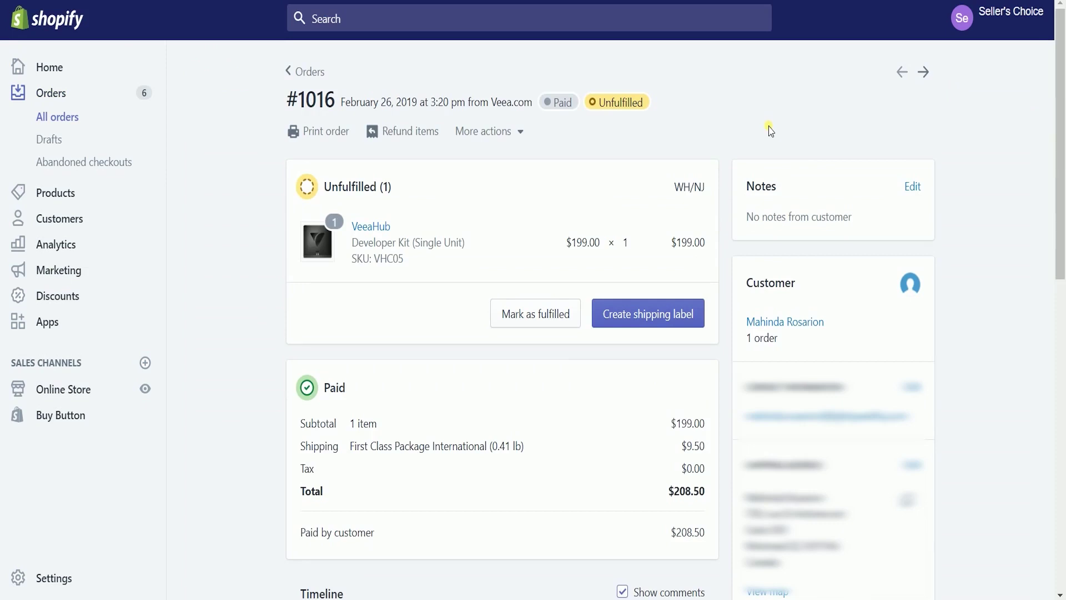
# Start a shipping label for order #1016 and review the missing-customs warning.
pyautogui.click(650, 315)
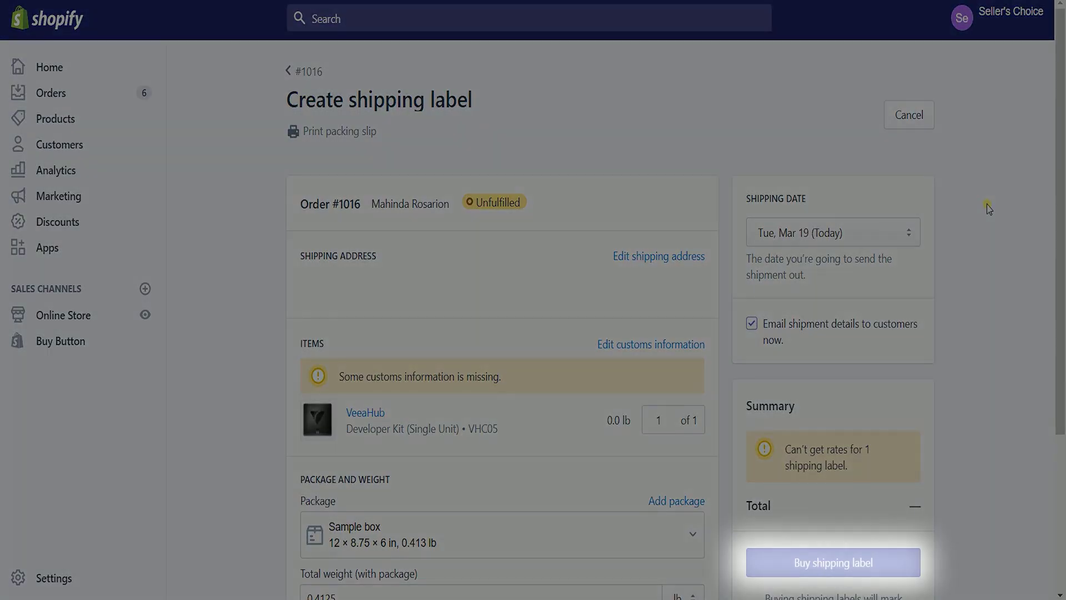
pyautogui.scroll(-1, 988, 207)
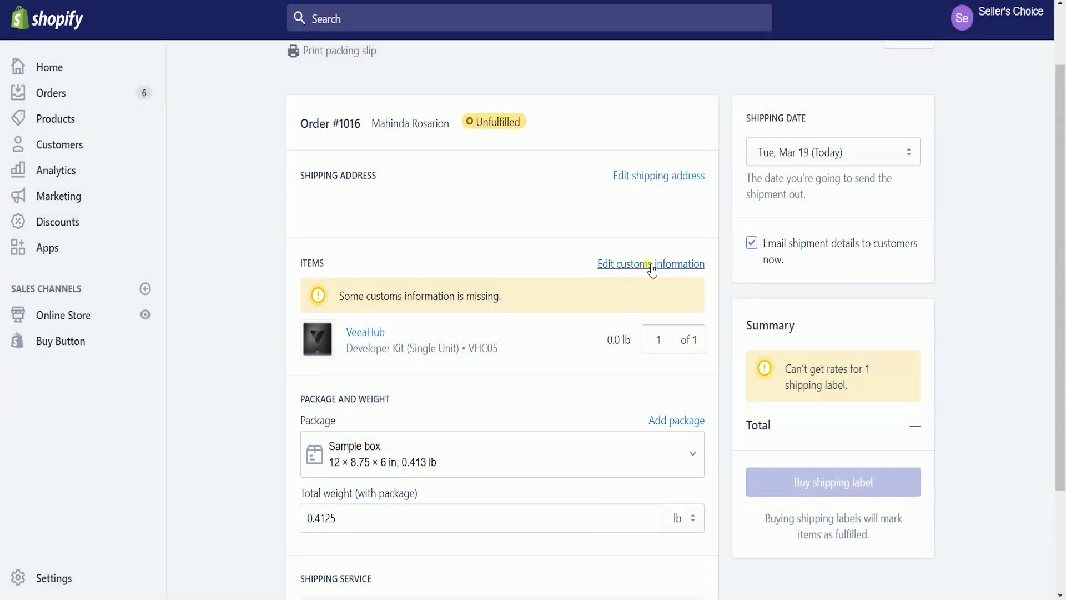
# Set the VeeaHub Developer Kit's customs weight per item to .375 lb and save.
pyautogui.click(652, 265)
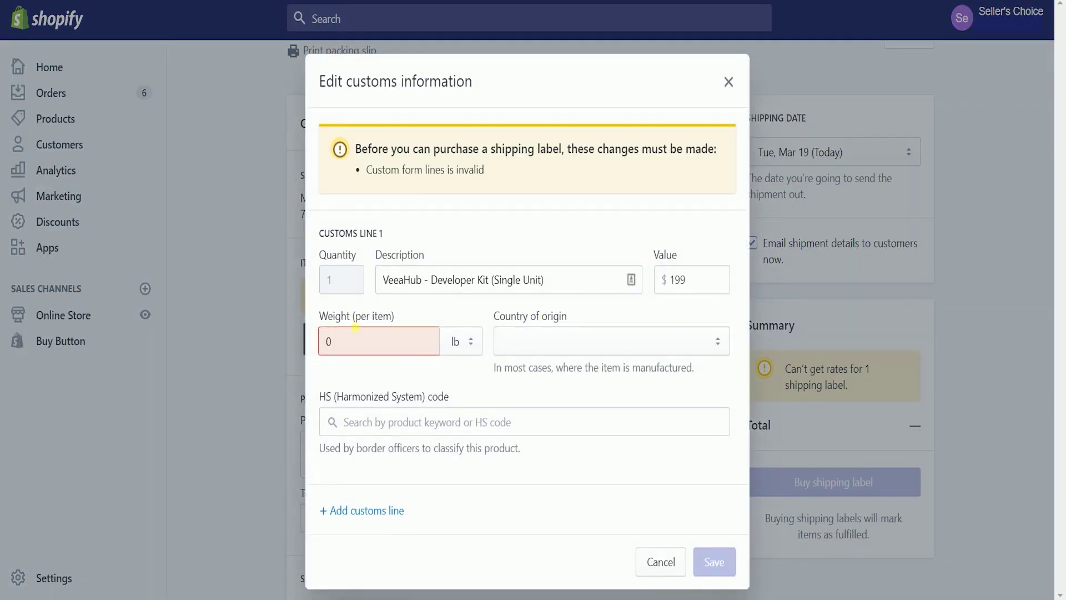
pyautogui.click(353, 341)
pyautogui.write('.375')
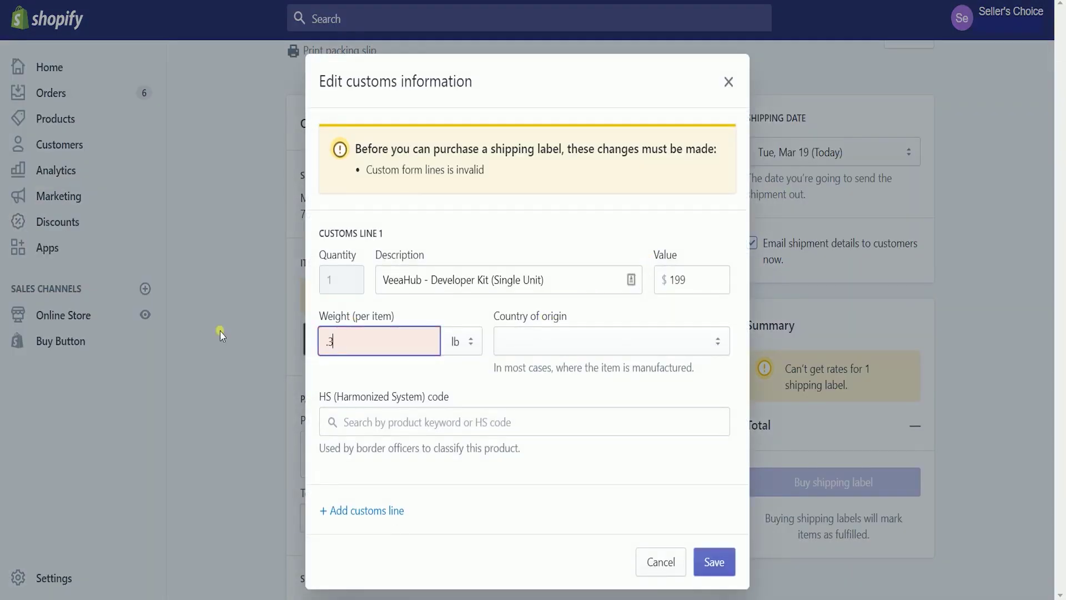
pyautogui.click(463, 555)
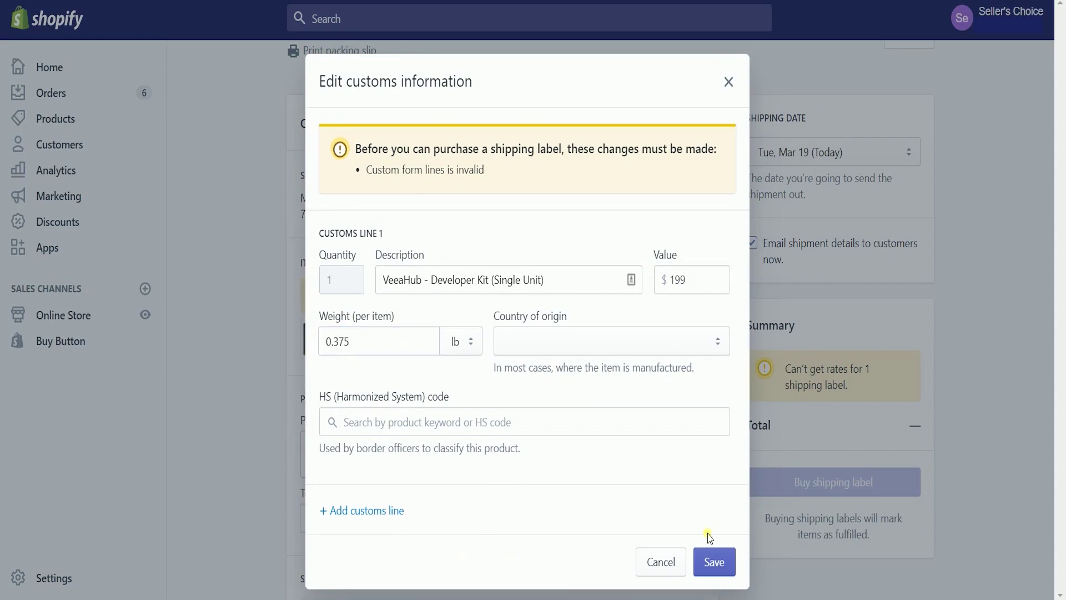
pyautogui.click(713, 564)
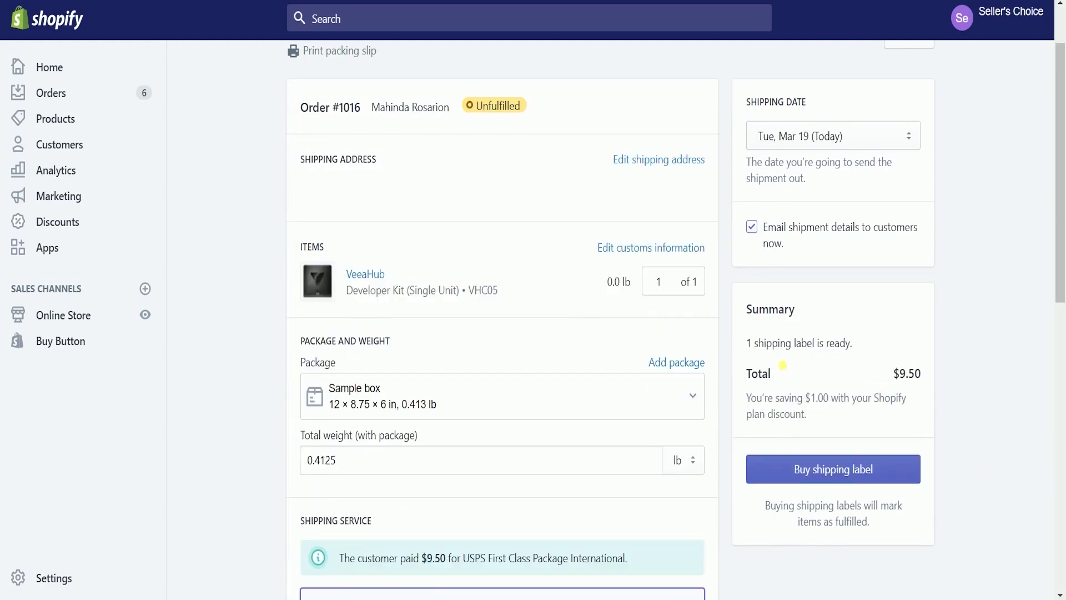
# Keep Sample box as the package for the label.
pyautogui.scroll(-1, 778, 406)
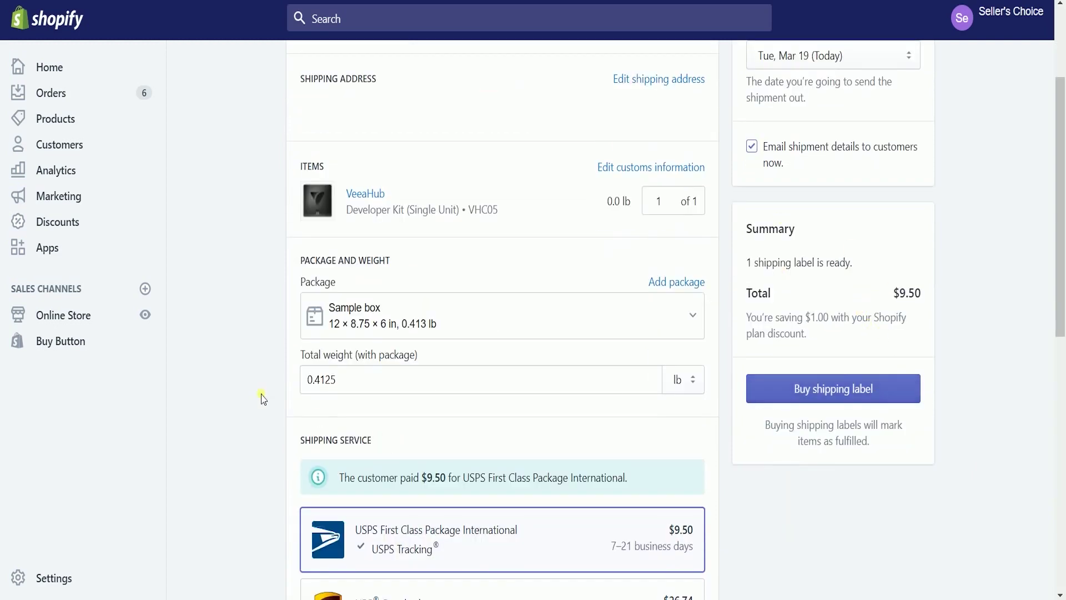
pyautogui.click(623, 329)
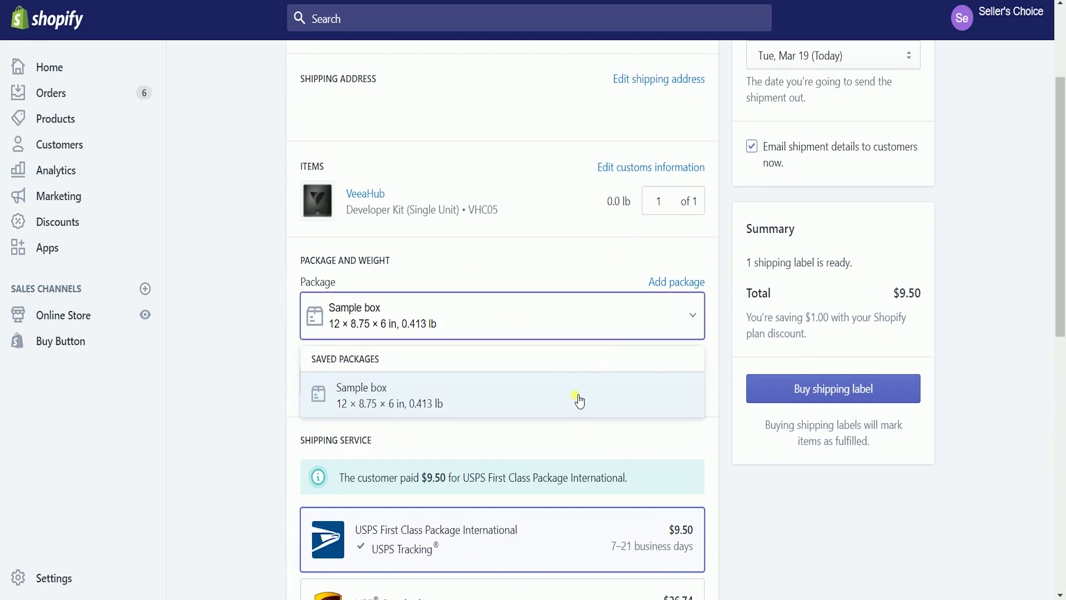
pyautogui.click(215, 391)
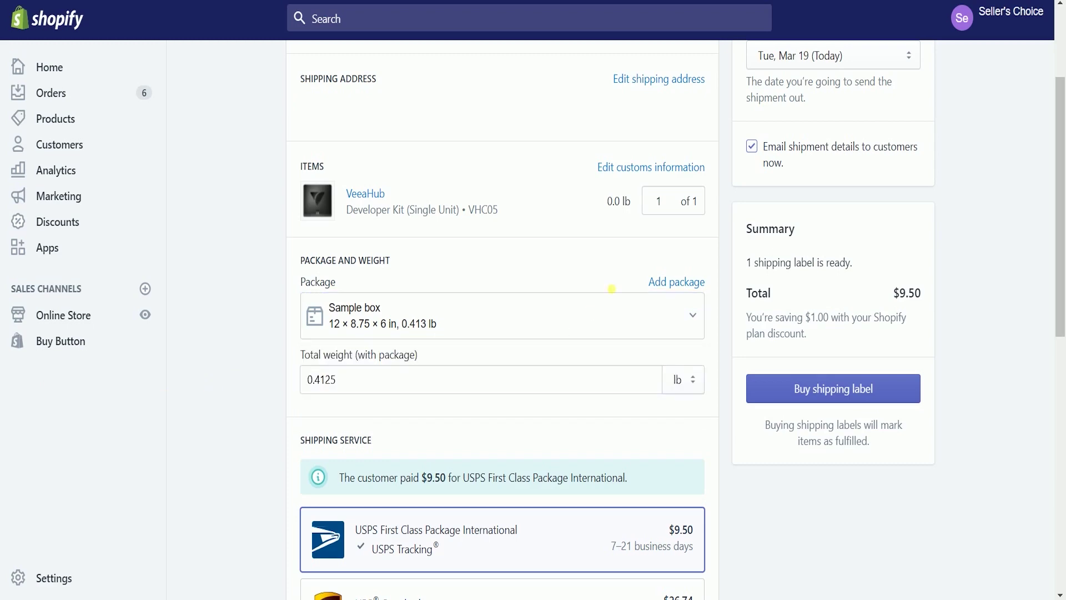
# Compare UPS Standard and USPS Priority rates, then reselect USPS First Class Package International at $9.50.
pyautogui.scroll(-6, 642, 328)
pyautogui.scroll(-1, 642, 339)
pyautogui.scroll(1, 744, 361)
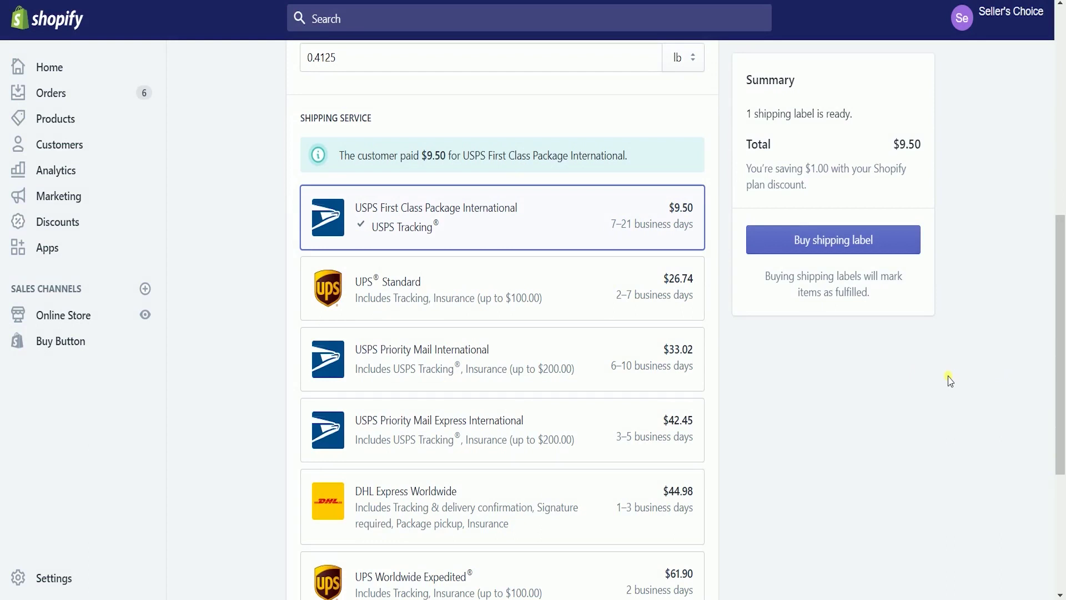
pyautogui.click(526, 304)
pyautogui.click(513, 430)
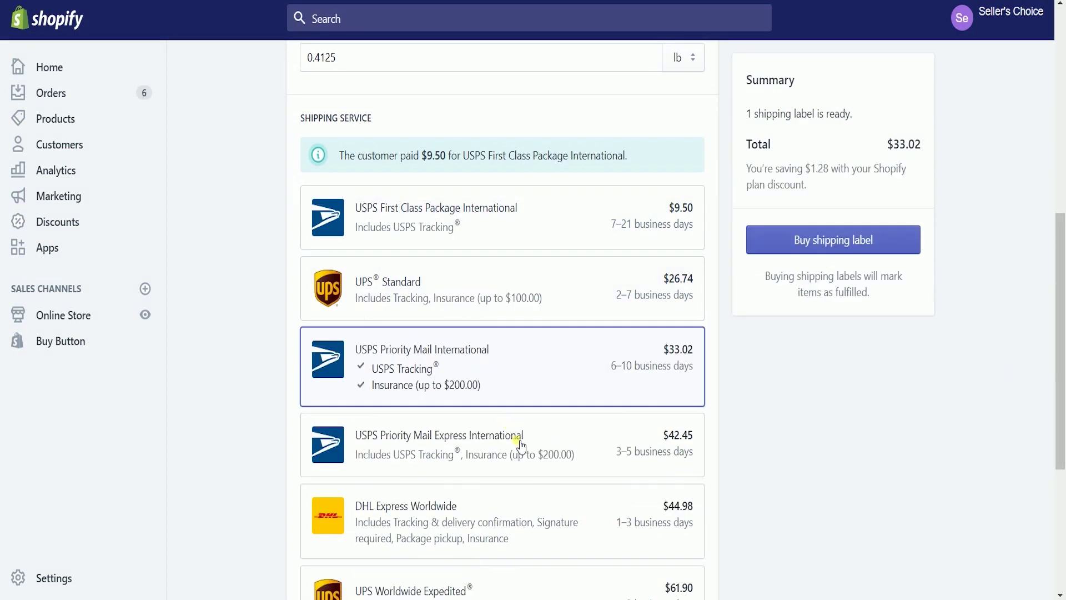
pyautogui.click(517, 435)
pyautogui.click(487, 229)
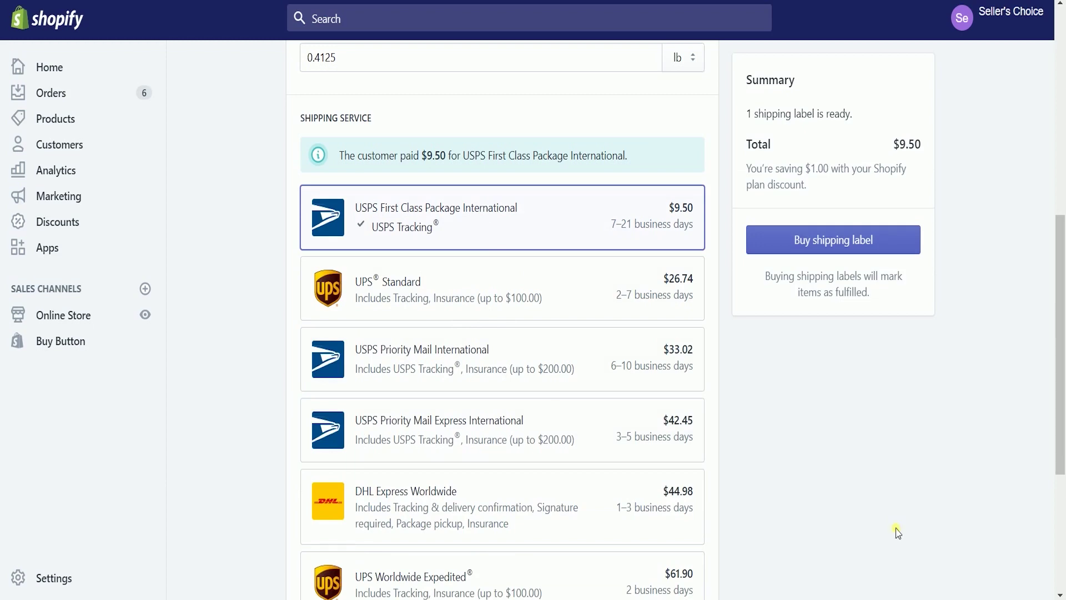
pyautogui.scroll(-5, 898, 532)
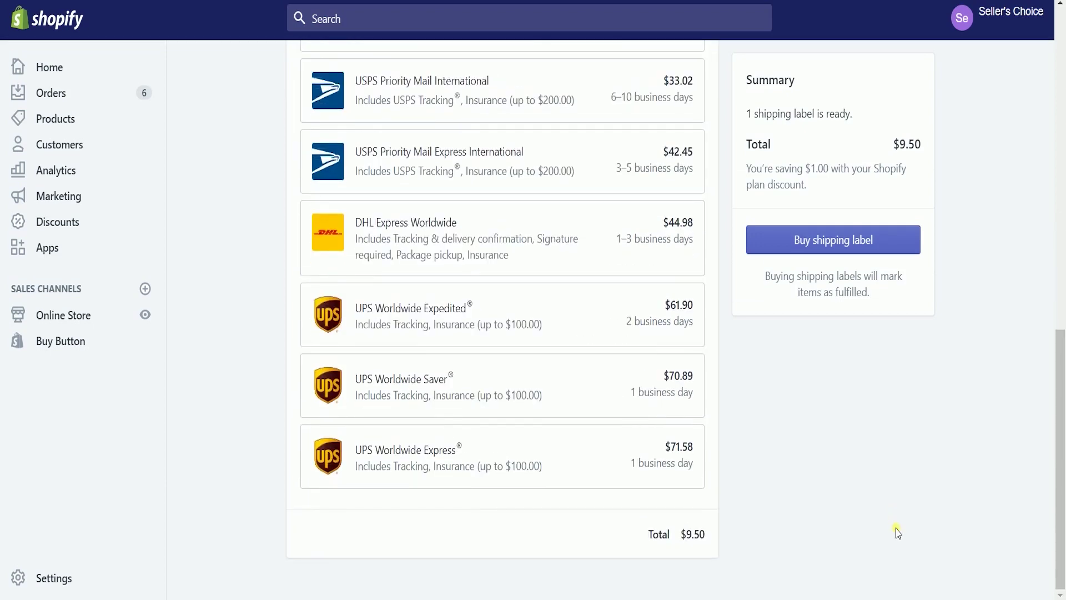
pyautogui.scroll(15, 898, 532)
pyautogui.scroll(-1, 898, 532)
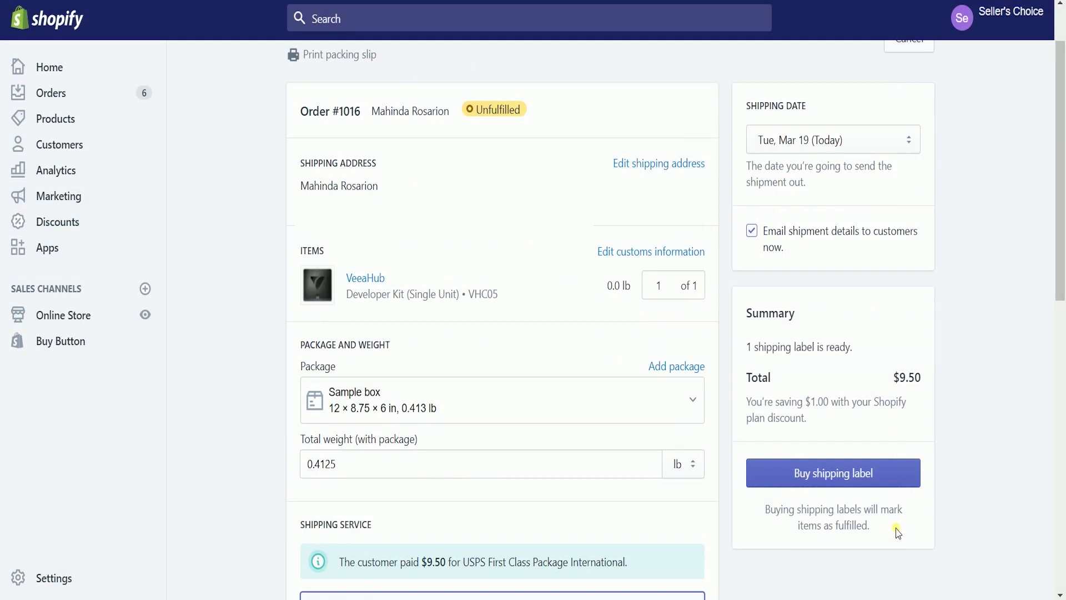
pyautogui.scroll(-2, 898, 528)
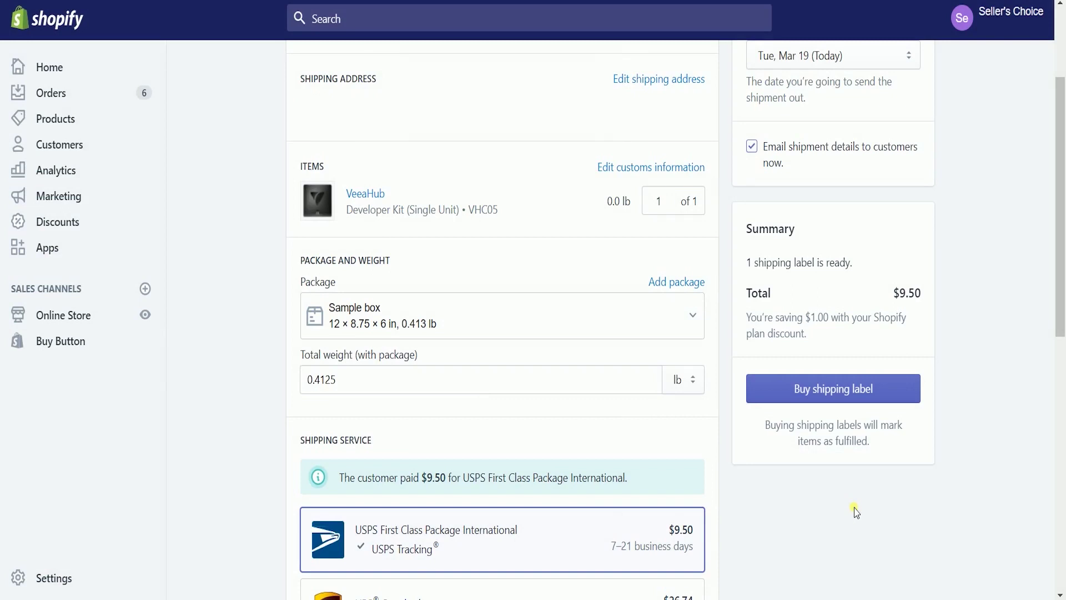
# Buy the $9.50 USPS shipping label for order #1016.
pyautogui.click(758, 397)
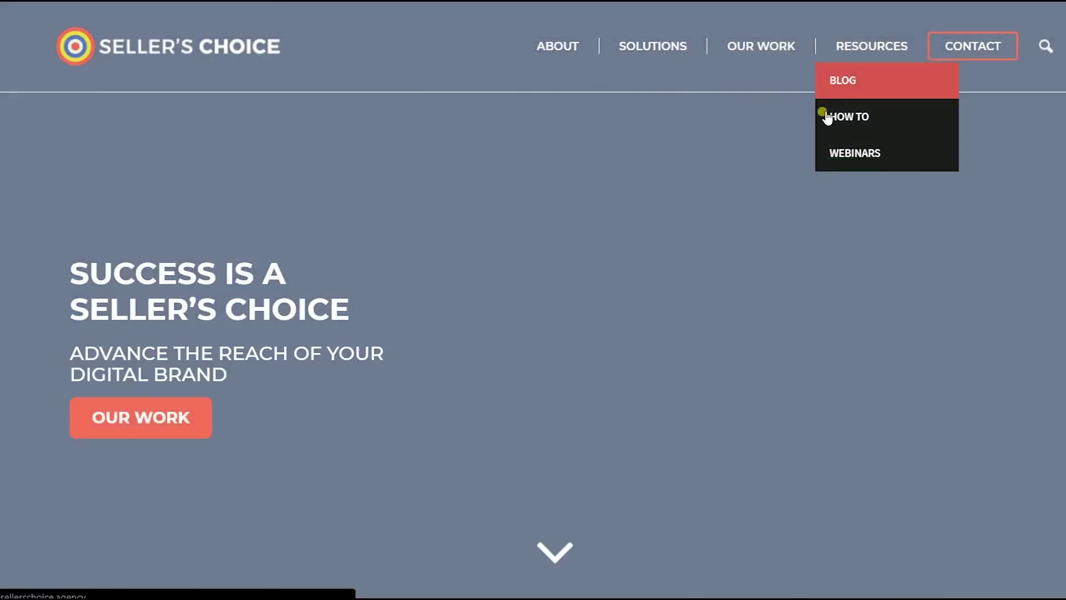
# On the Seller's Choice site, view the How To page, then open Resources > Blog.
pyautogui.click(828, 117)
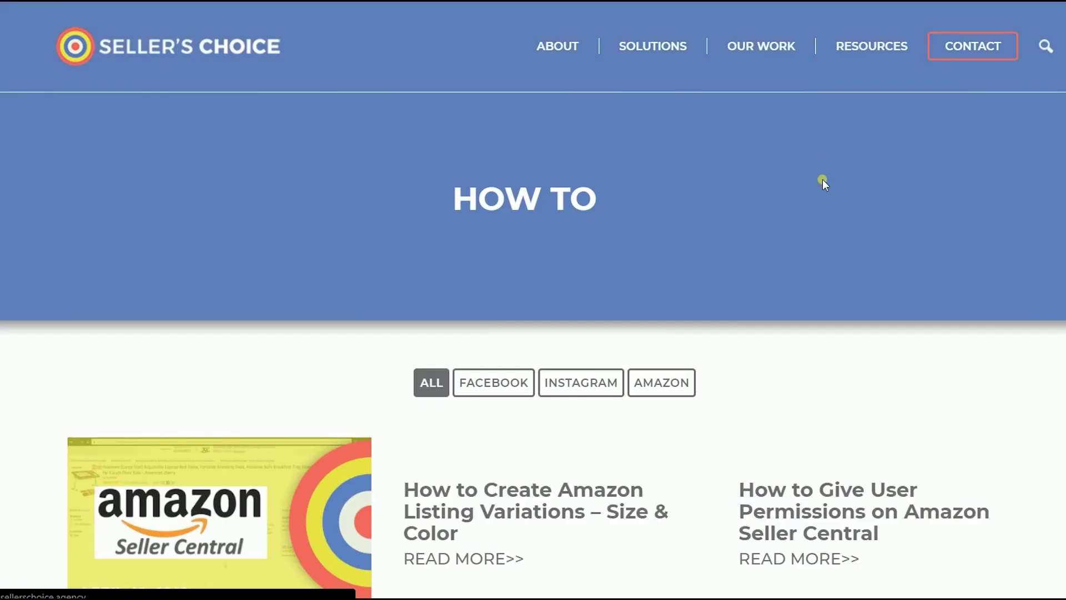
pyautogui.scroll(-8, 818, 190)
pyautogui.scroll(8, 889, 111)
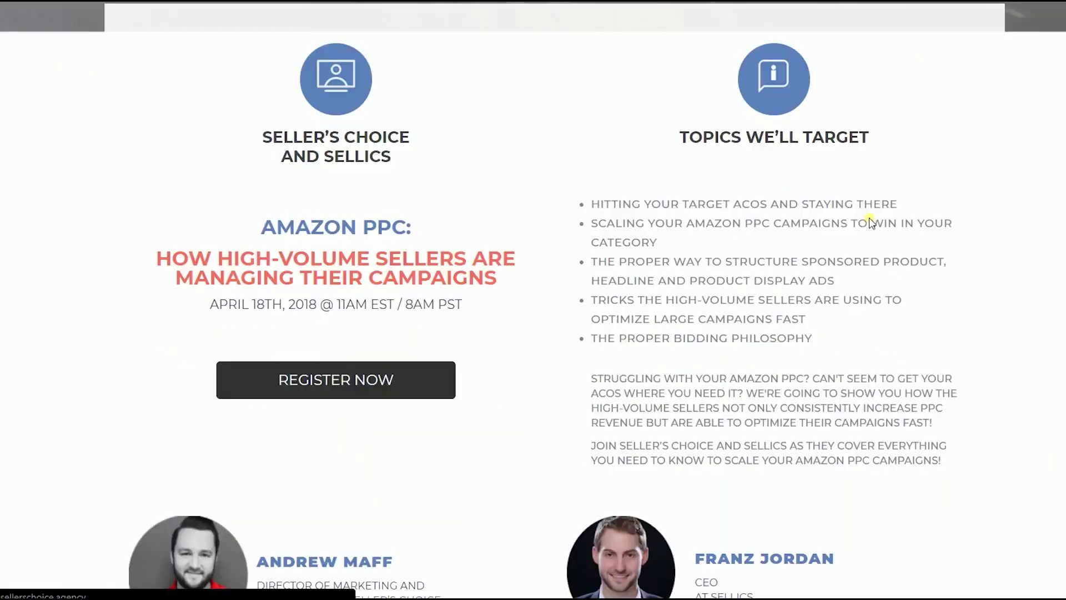
pyautogui.hotkey('alt', 'Left')
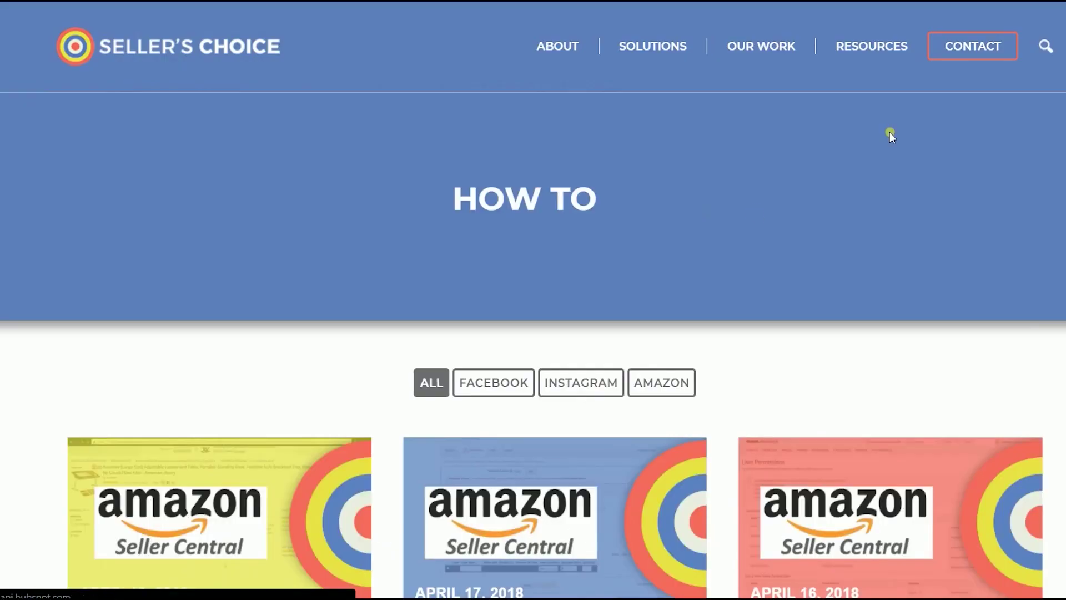
pyautogui.moveTo(862, 55)
pyautogui.click(864, 98)
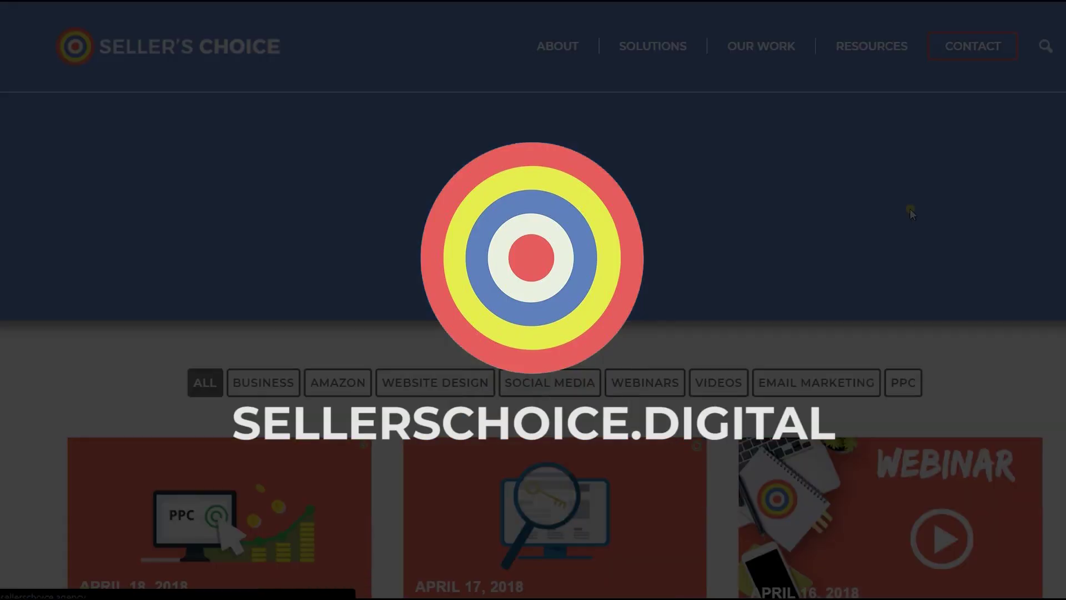
pyautogui.scroll(-13, 911, 211)
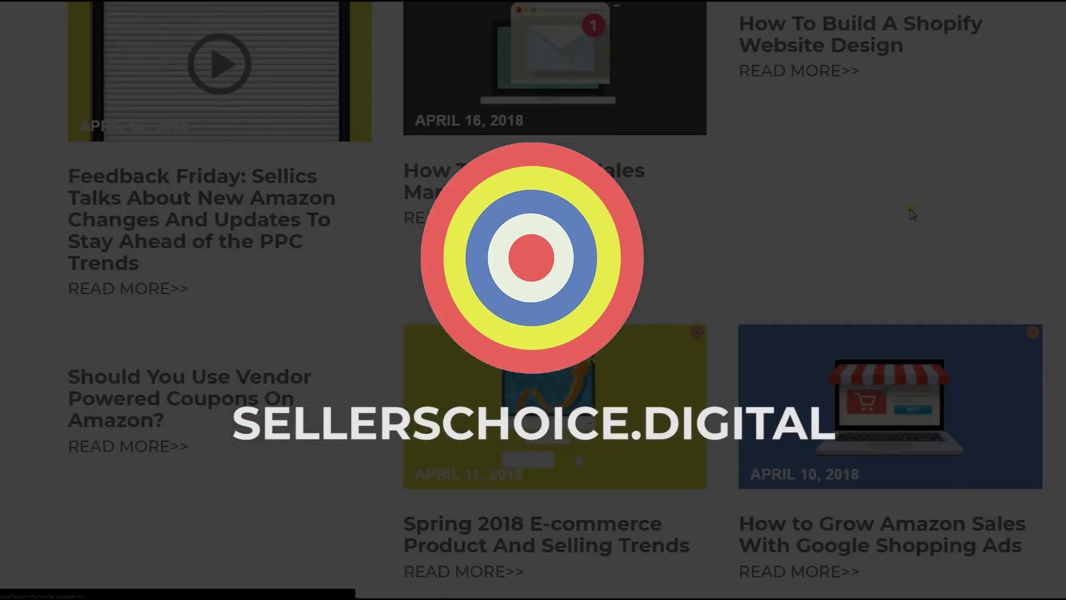
pyautogui.scroll(15, 910, 211)
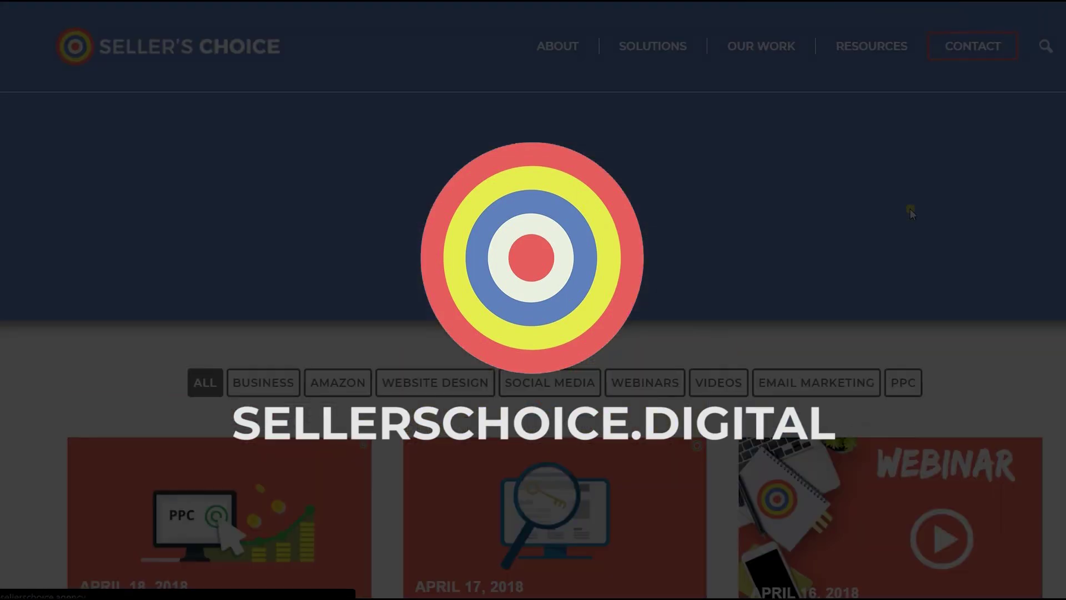